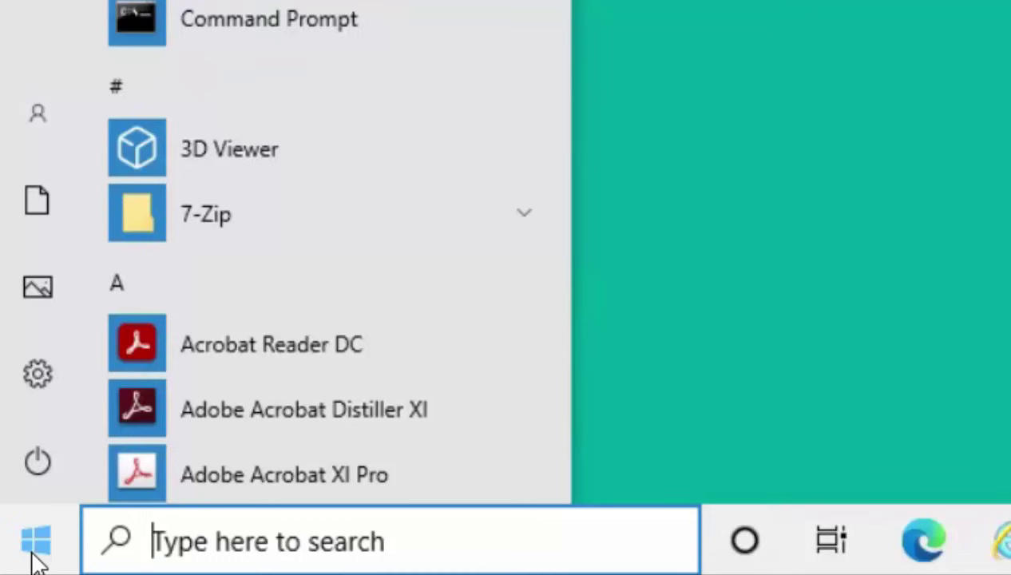
# Search the Start menu for 'touchpad' to surface Touchpad settings
pyautogui.write('touchpa')
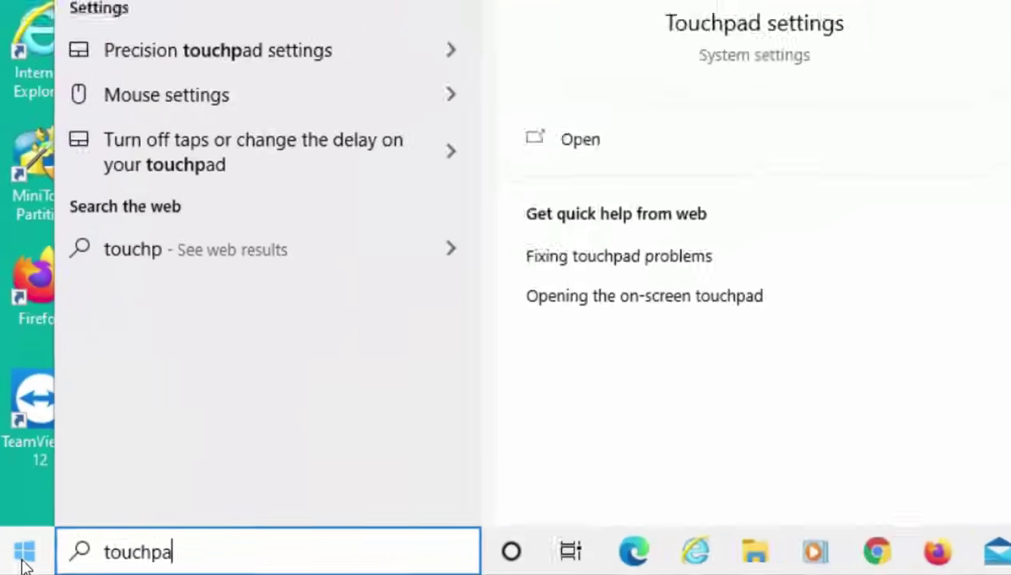
pyautogui.write('d')
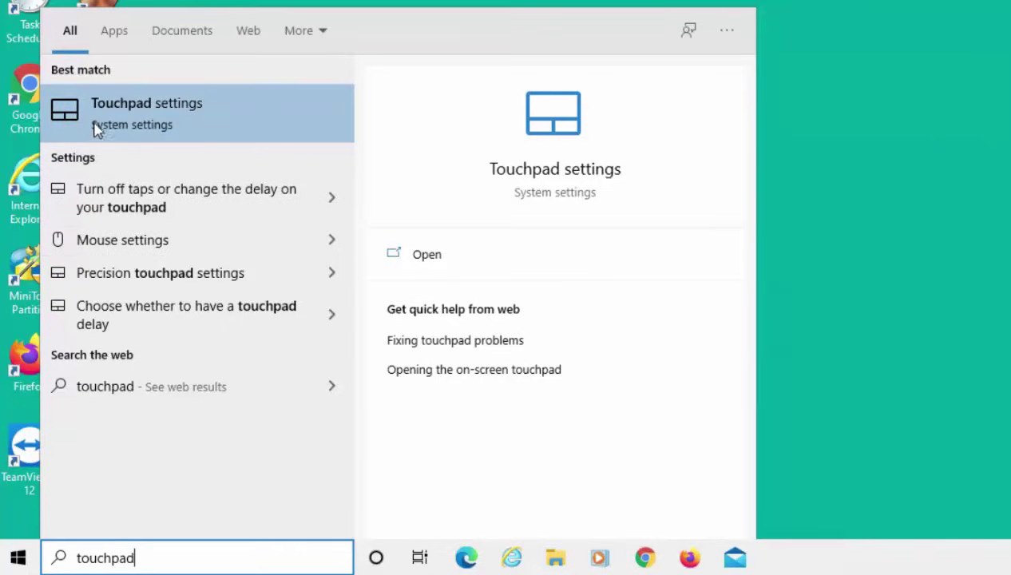
# Open the Touchpad settings page and its Additional settings link
pyautogui.click(204, 129)
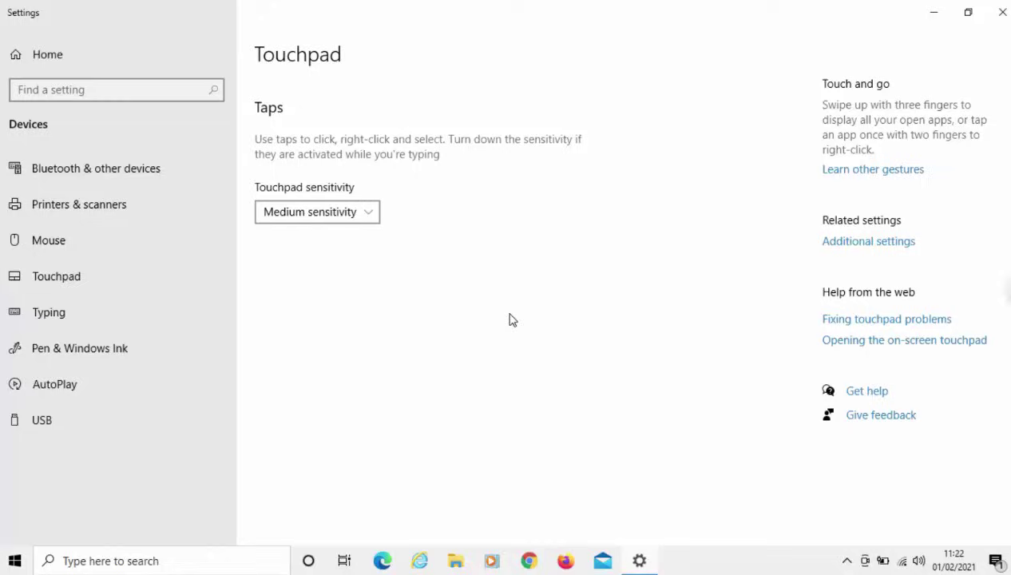
pyautogui.click(874, 243)
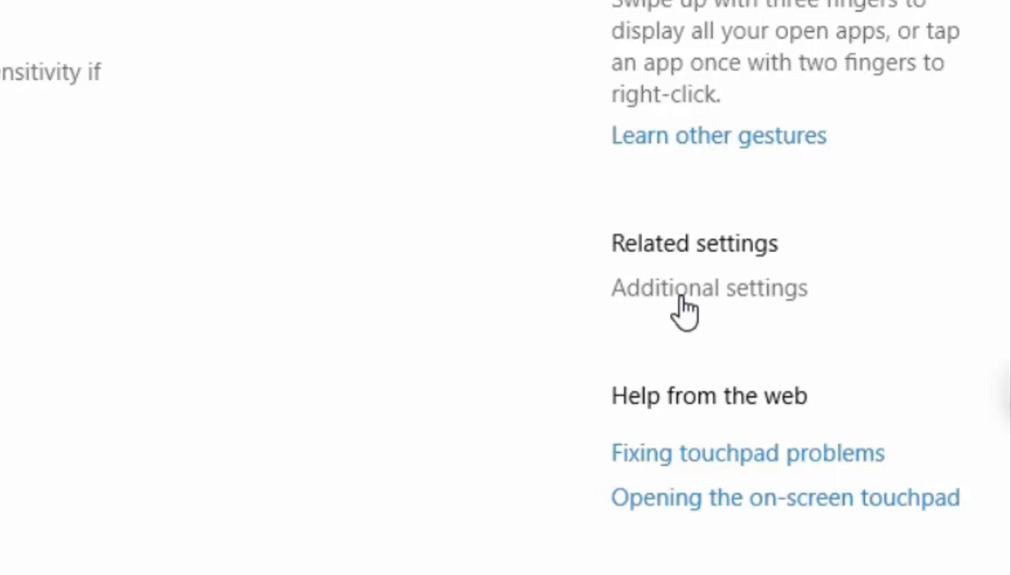
# On the ClickPad Settings tab, toggle disabling the touchpad when a USB mouse is attached
pyautogui.click(685, 289)
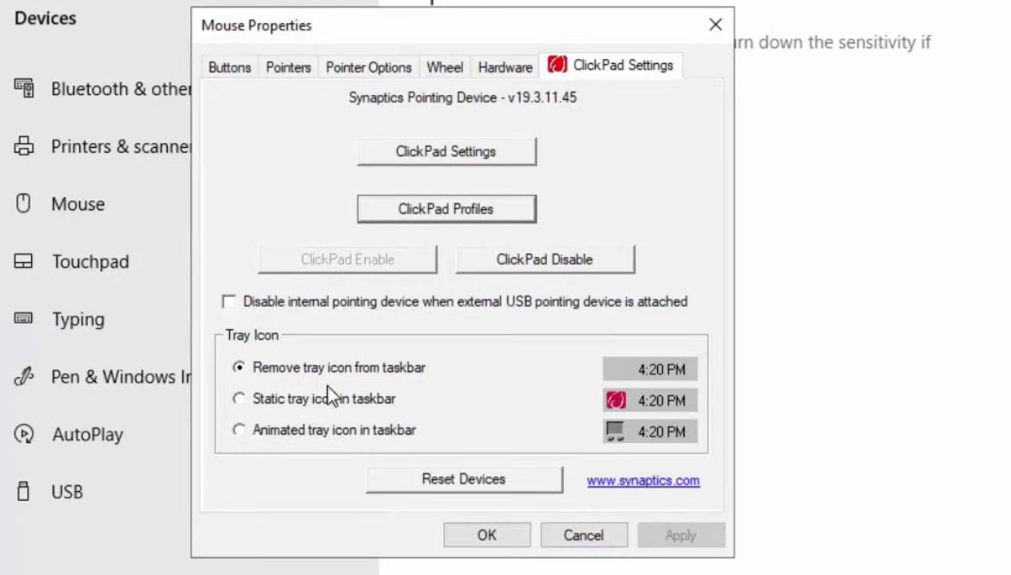
pyautogui.click(229, 302)
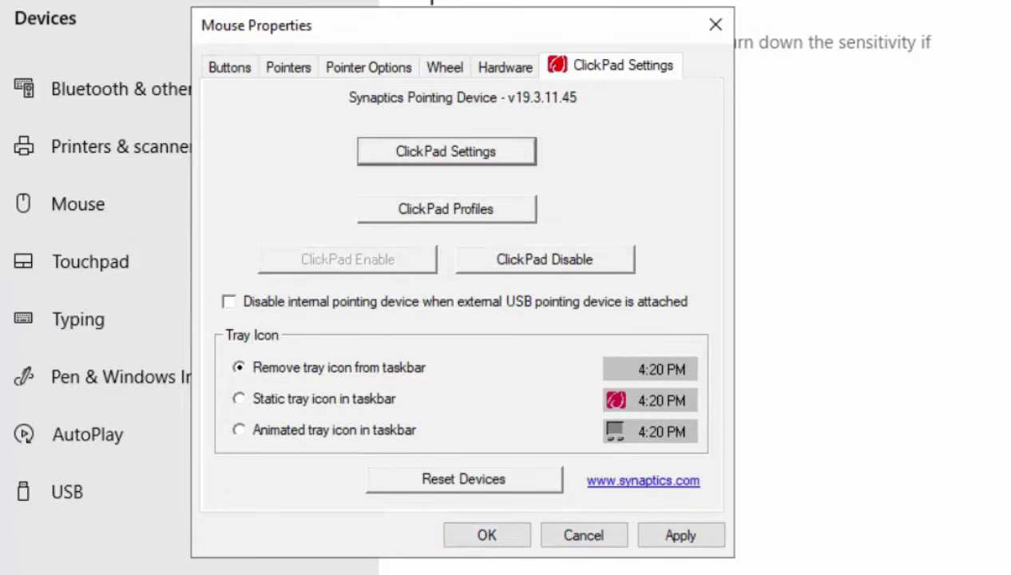
# Confirm the change with OK, returning to the Touchpad page
pyautogui.click(497, 537)
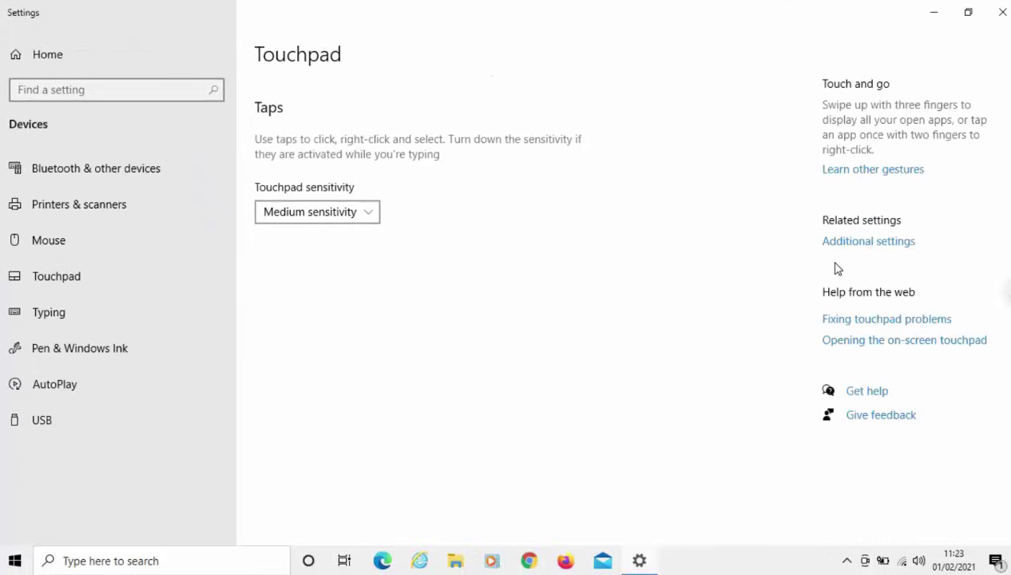